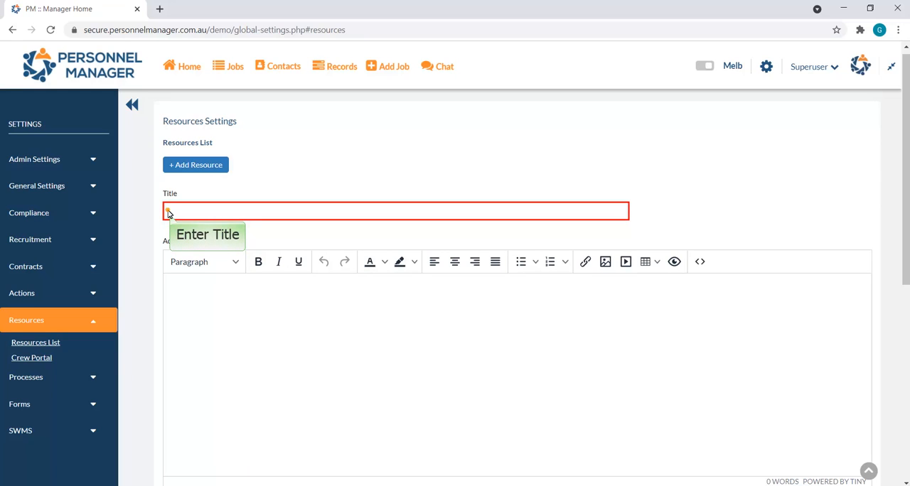
# Step: Title the new resource "Safety Tools and Equipment", include the Tools and Equipment Health and Safety text as its info, and save it
pyautogui.click(169, 213)
pyautogui.write('Safet')
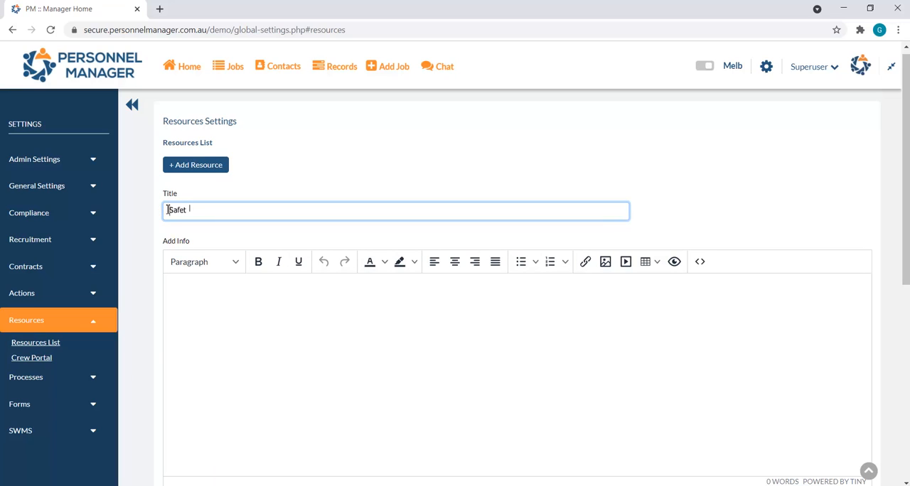
pyautogui.write('y Tools and Equipment')
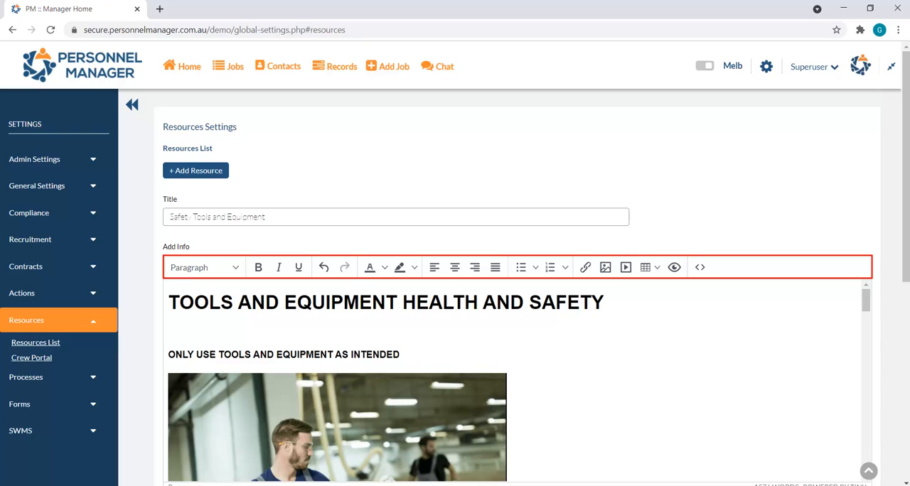
pyautogui.scroll(-3, 727, 185)
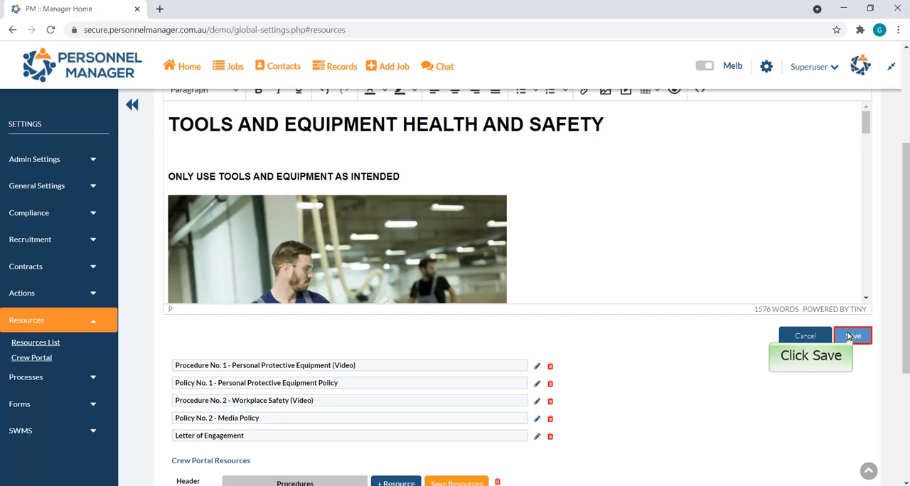
pyautogui.click(852, 335)
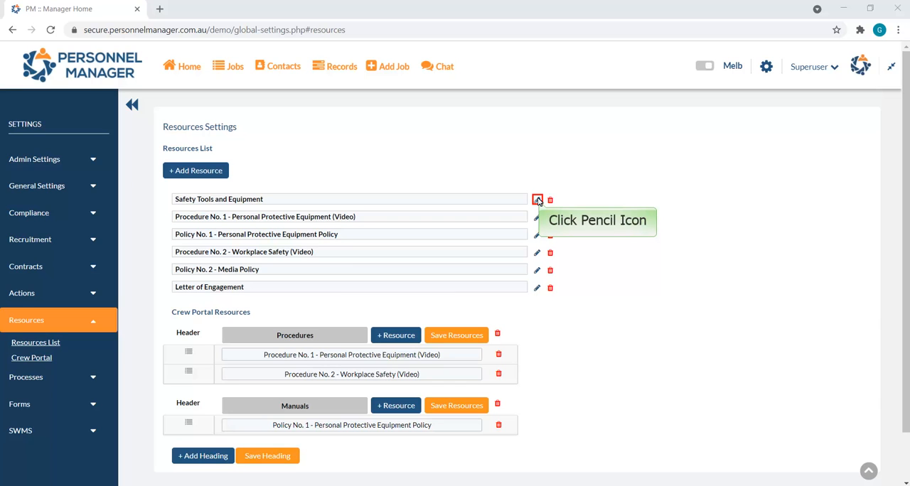
# Step: Edit the Safety Tools and Equipment resource to assign it to the General activity, and save the change
pyautogui.click(538, 200)
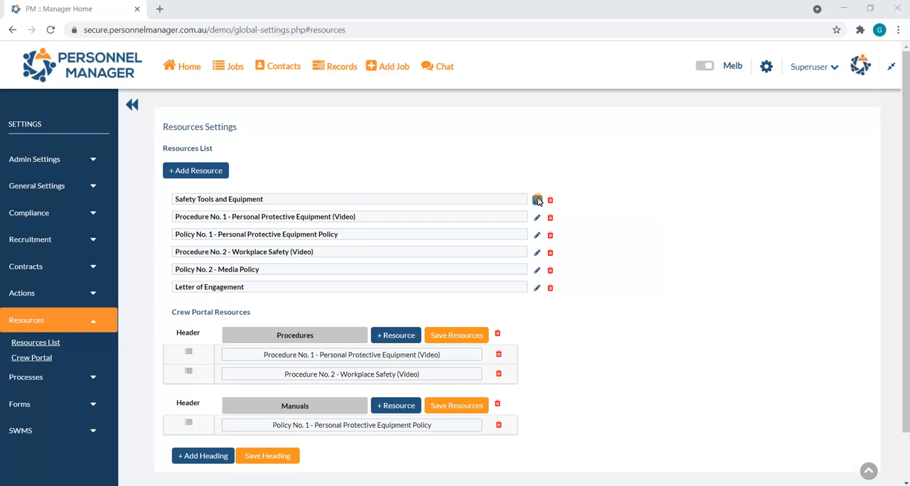
pyautogui.scroll(-1, 675, 265)
pyautogui.scroll(-1, 721, 403)
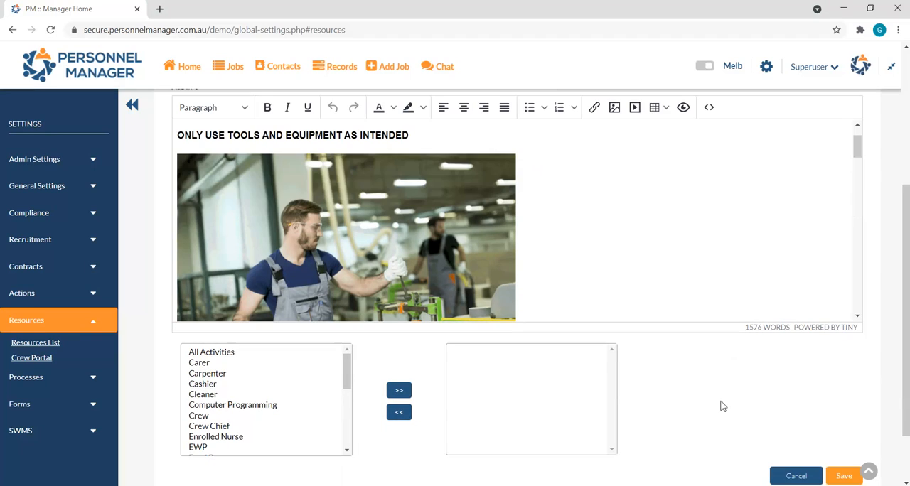
pyautogui.scroll(-2, 344, 380)
pyautogui.scroll(-1, 344, 380)
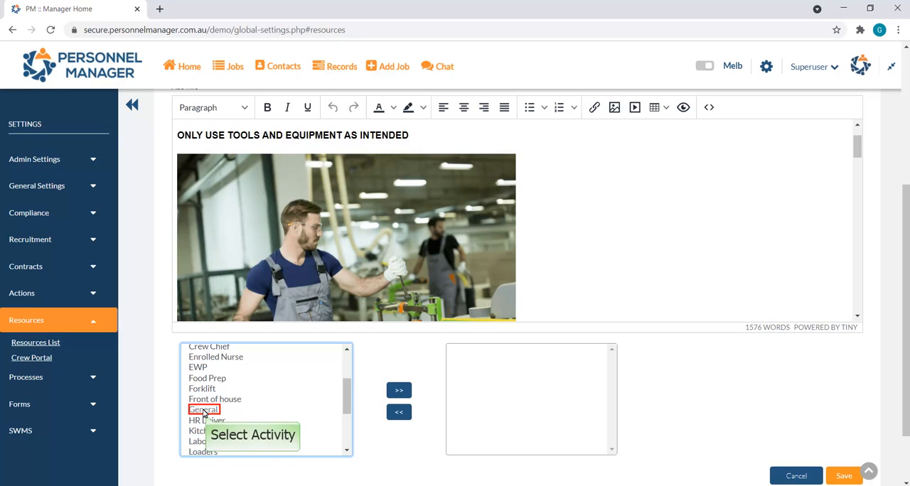
pyautogui.click(203, 410)
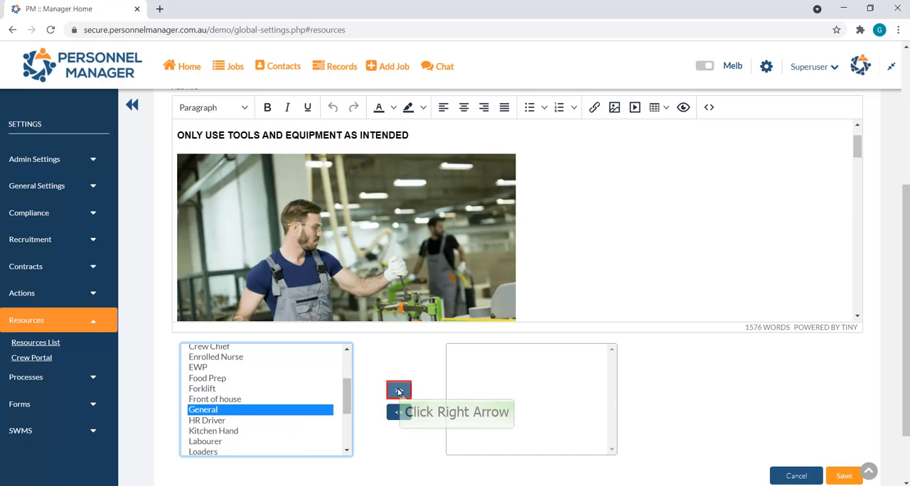
pyautogui.click(399, 391)
pyautogui.scroll(-1, 778, 379)
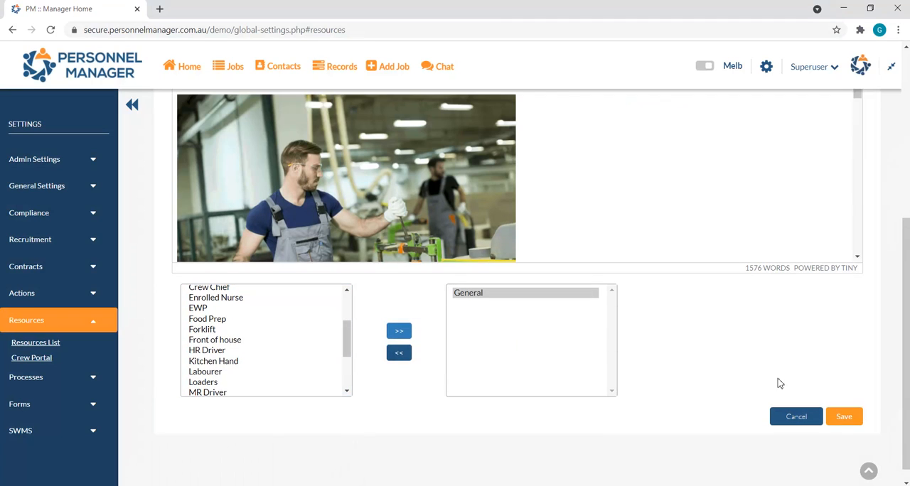
pyautogui.click(843, 418)
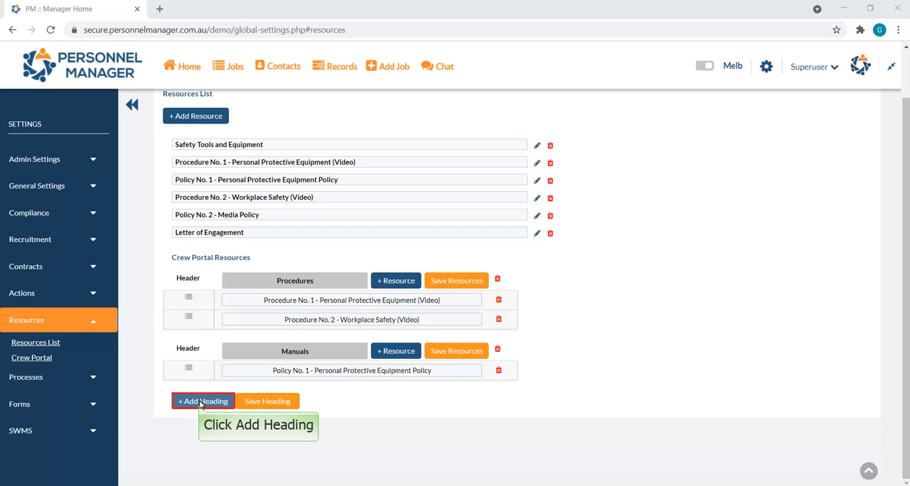
# Step: Add a Crew Portal Resources heading named "Tools and Equipment Health and Safety" and save it
pyautogui.click(201, 402)
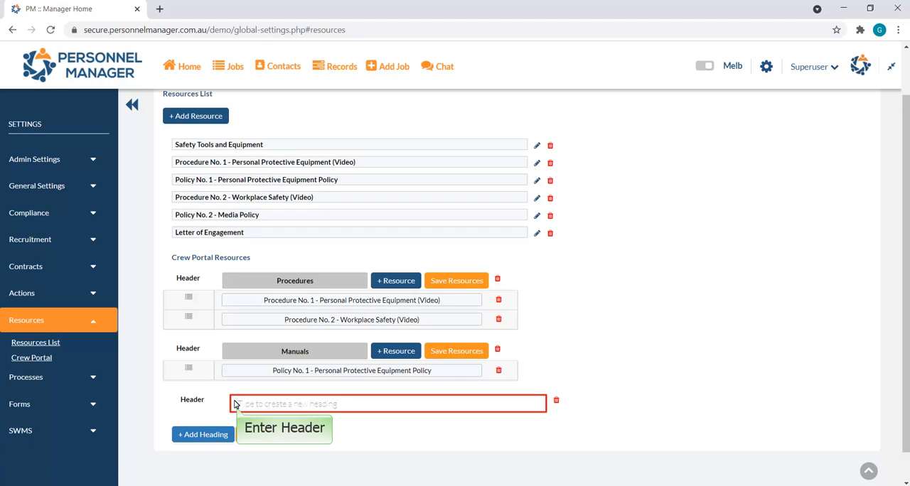
pyautogui.click(235, 404)
pyautogui.write('Too')
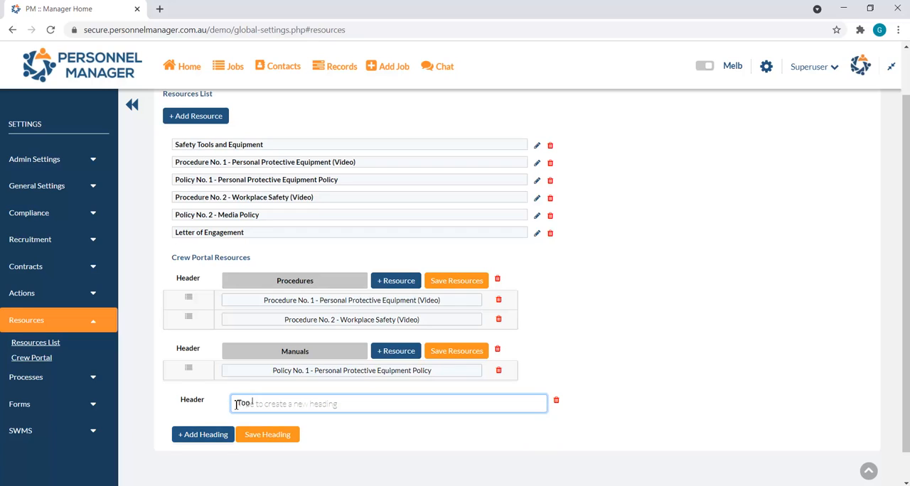
pyautogui.write('ls and Equipment Health and Safety')
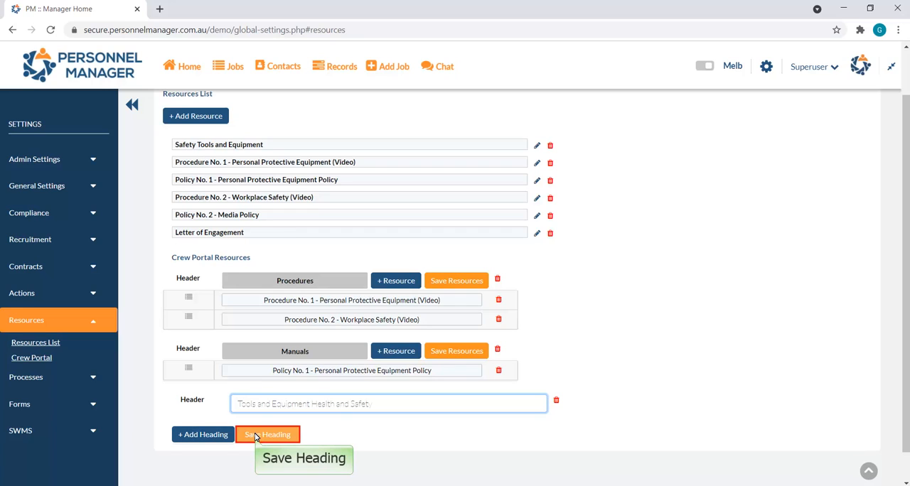
pyautogui.click(256, 437)
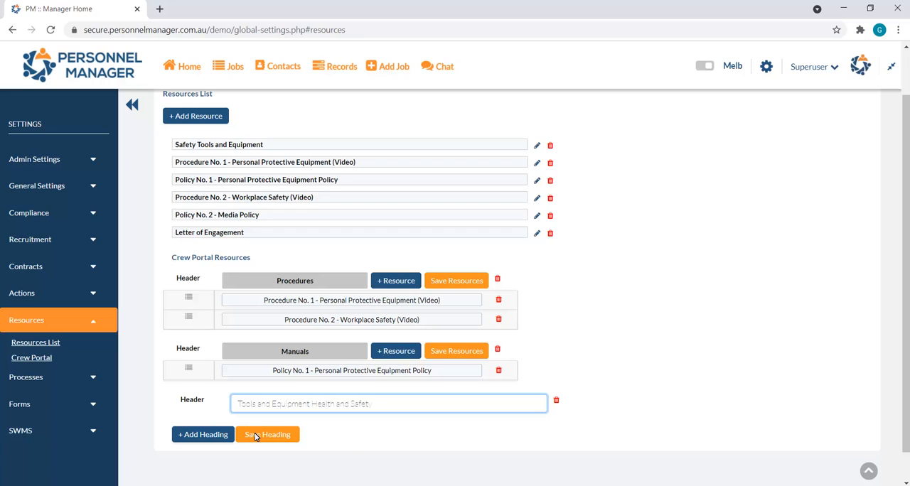
pyautogui.click(256, 436)
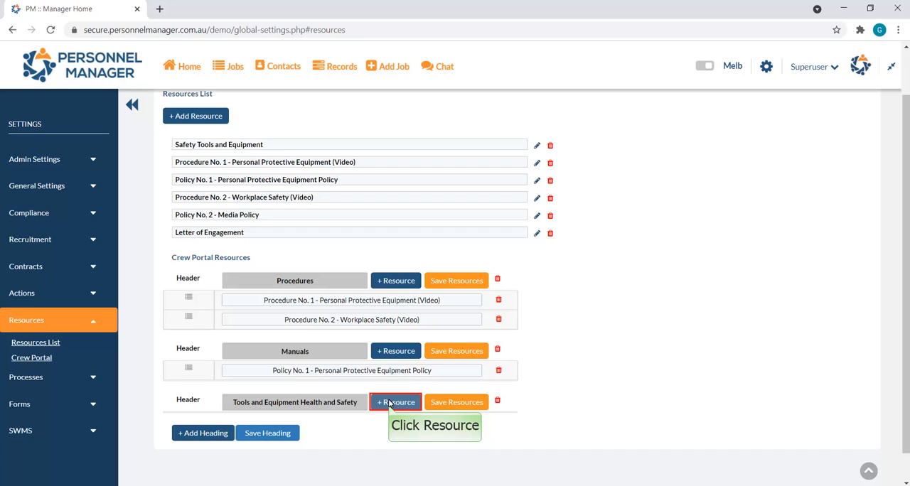
# Step: Add the Safety Tools and Equipment resource under the Tools and Equipment Health and Safety heading and save the heading's resources
pyautogui.click(389, 402)
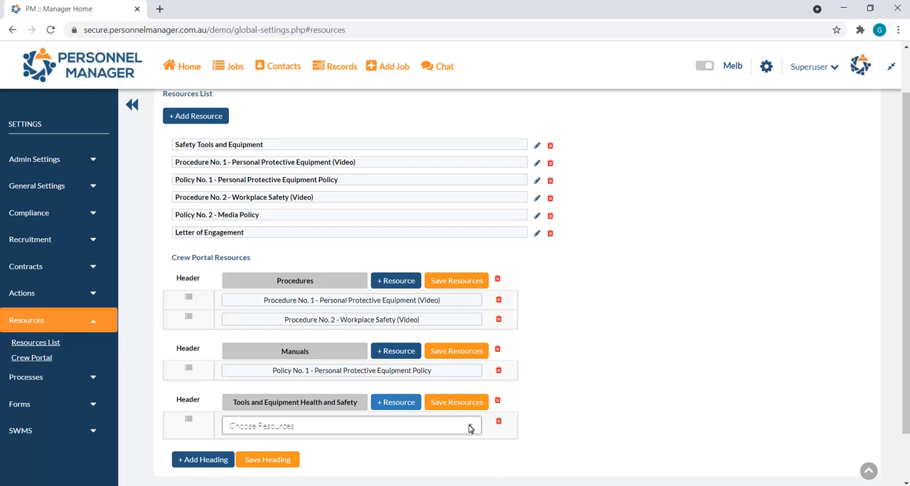
pyautogui.click(469, 426)
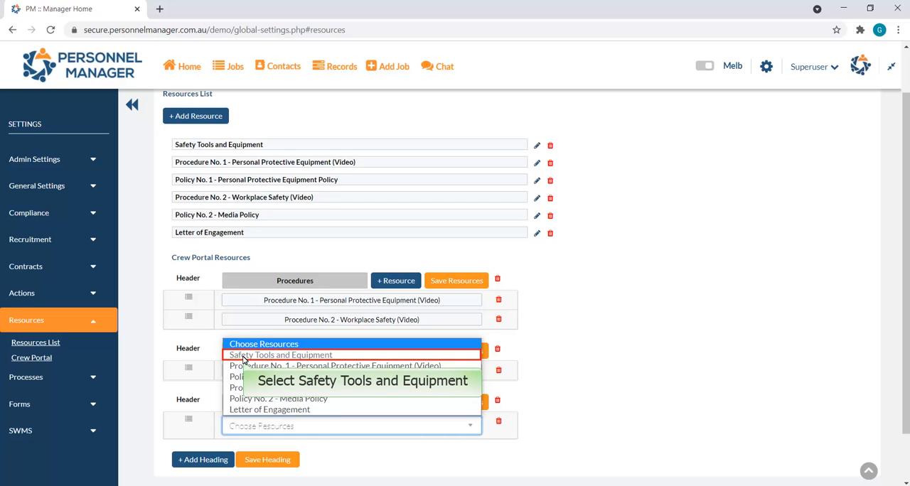
pyautogui.click(243, 359)
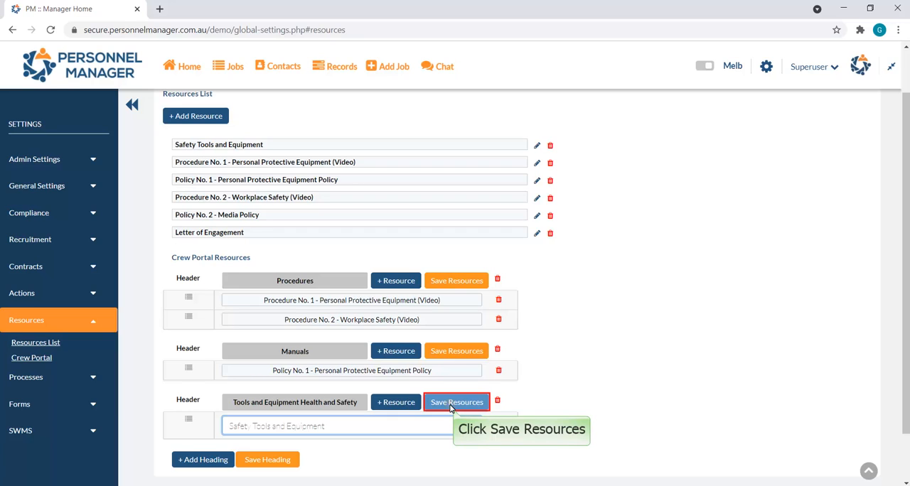
pyautogui.click(456, 402)
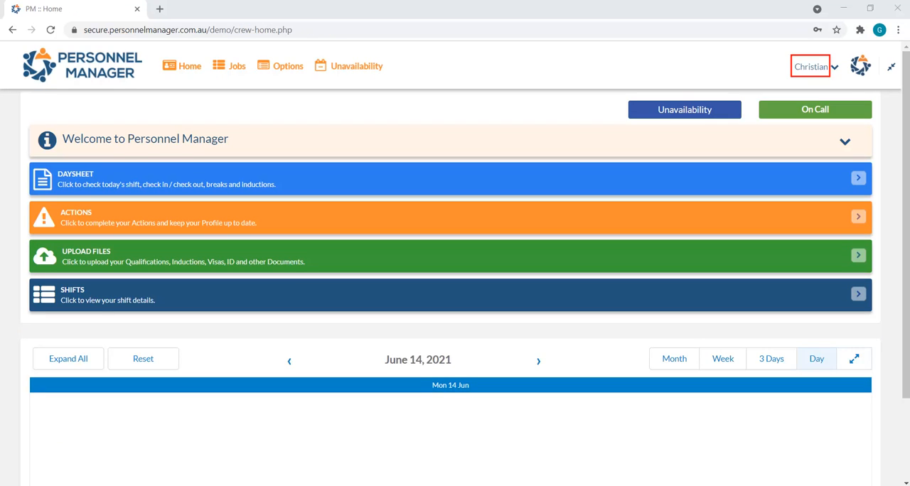
# Step: In the crew portal's resources, open Safety Tools and Equipment, read through its content and close it
pyautogui.click(281, 68)
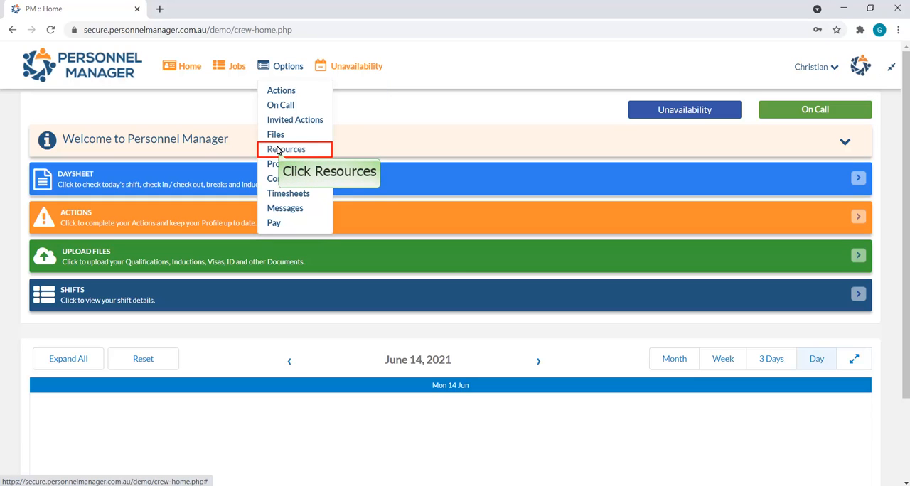
pyautogui.click(278, 150)
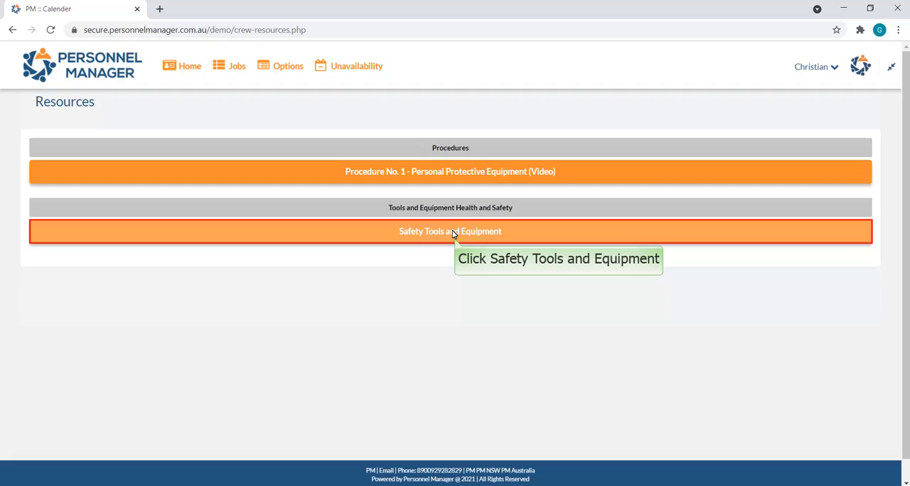
pyautogui.click(452, 233)
pyautogui.scroll(-5, 605, 293)
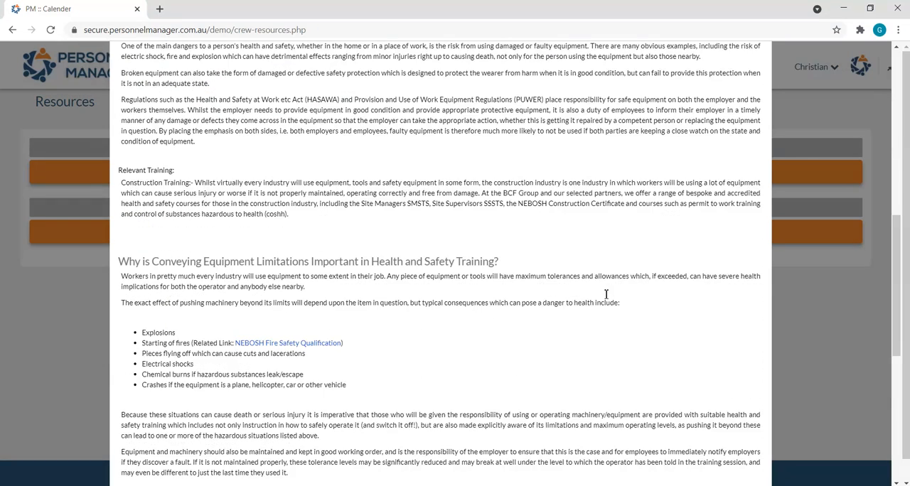
pyautogui.scroll(-3, 605, 297)
pyautogui.scroll(-4, 605, 297)
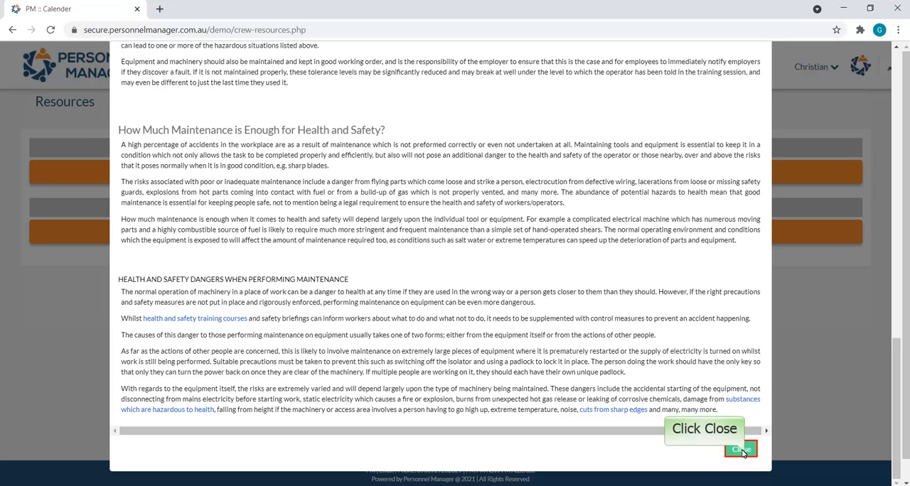
pyautogui.click(741, 451)
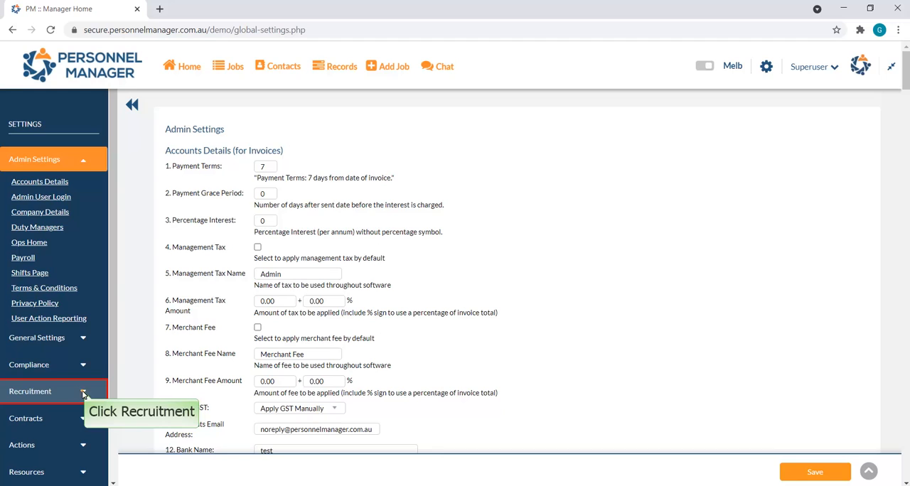
# Step: In the manager's recruitment settings, add Safety Tools and Equipment to the Recruitment Form resources and save the settings
pyautogui.click(83, 393)
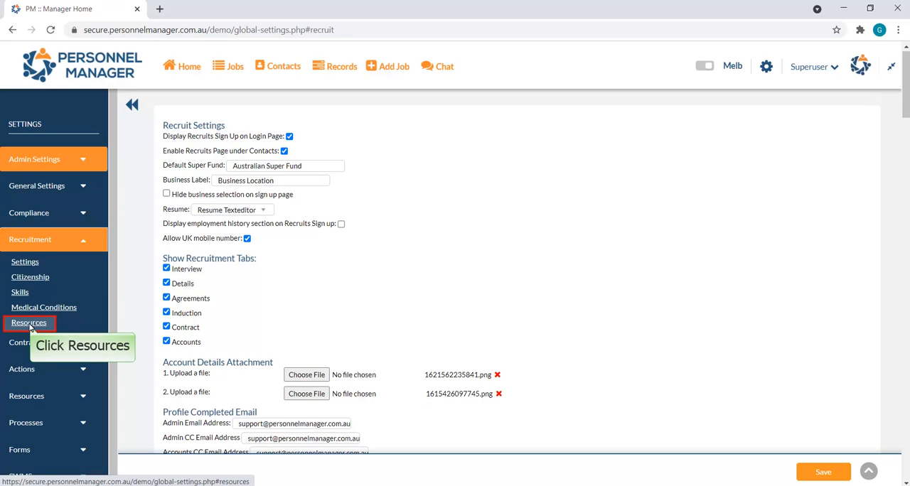
pyautogui.click(28, 323)
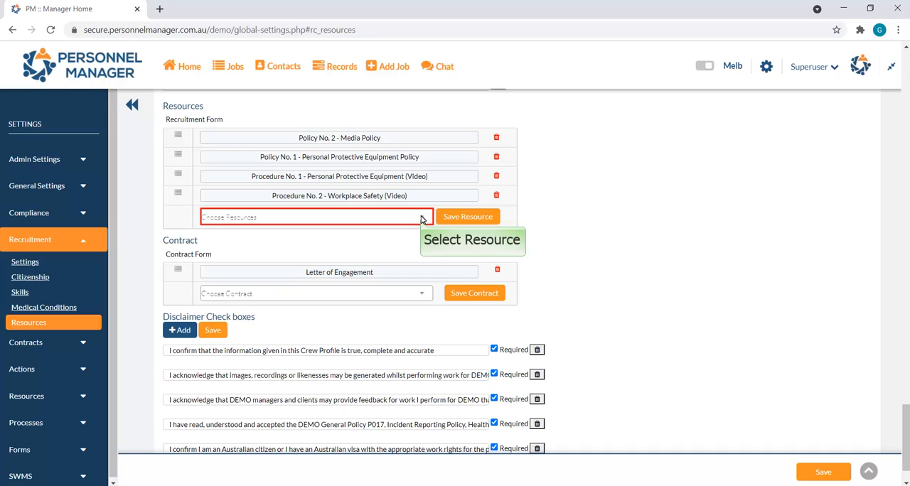
pyautogui.click(420, 217)
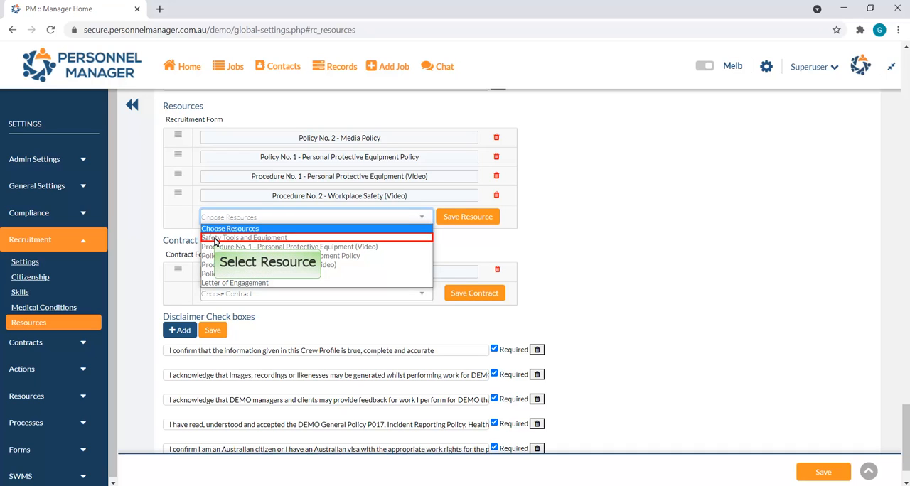
pyautogui.click(215, 239)
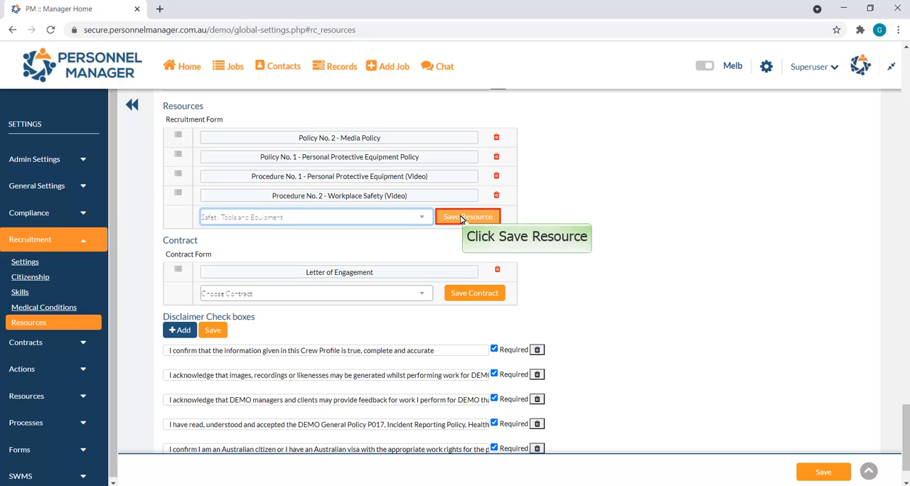
pyautogui.click(462, 217)
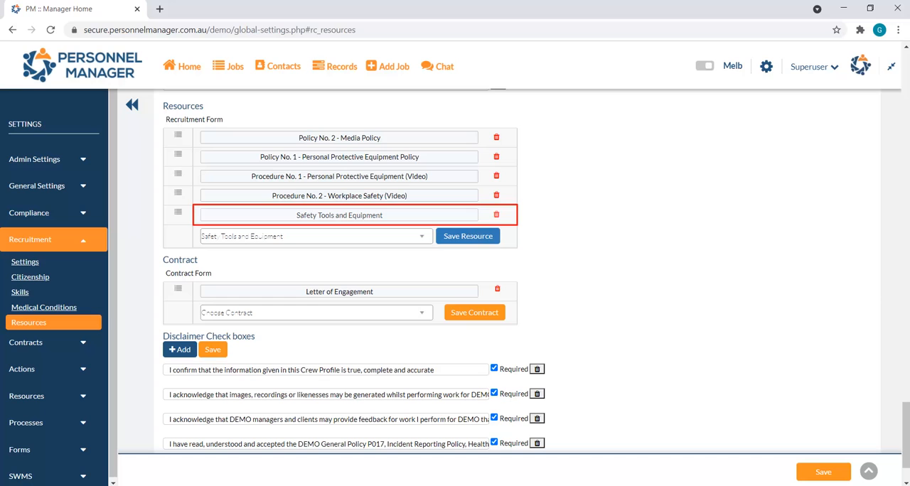
pyautogui.click(822, 472)
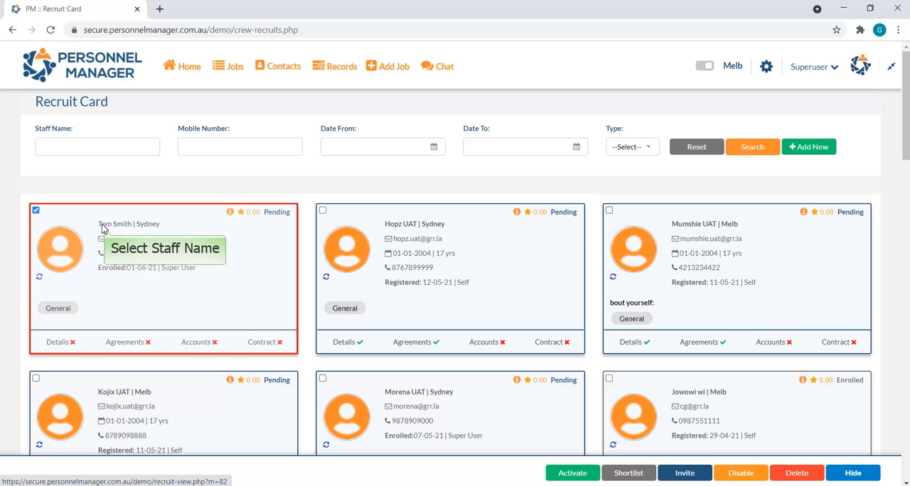
# Step: Open the first pending recruit's employment agreements and examine the resources listed under Policies and Information
pyautogui.click(103, 228)
pyautogui.click(103, 228)
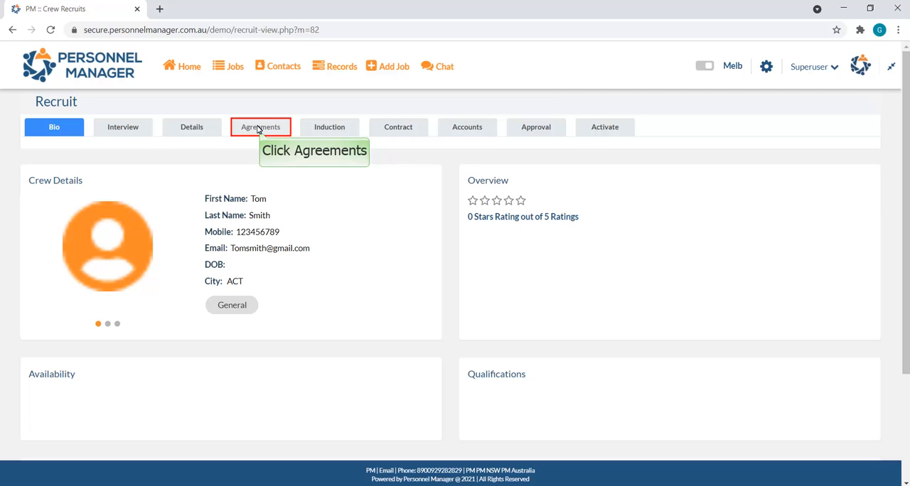
pyautogui.click(259, 128)
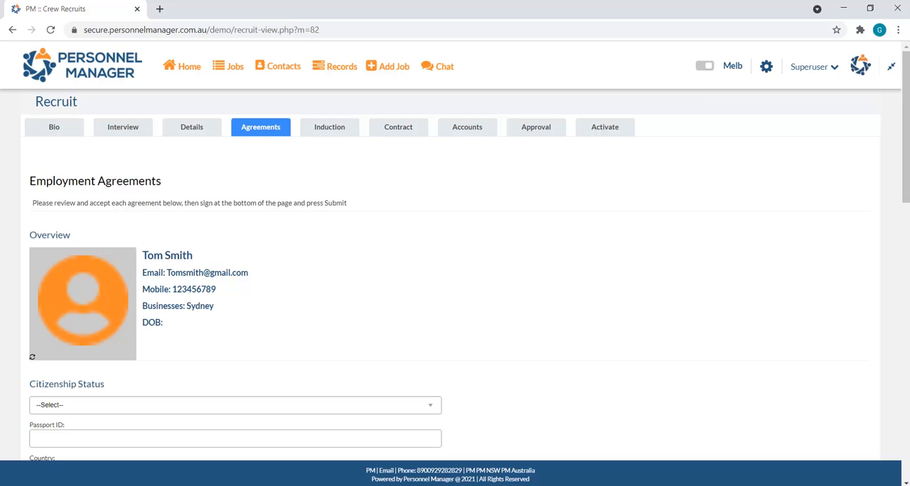
pyautogui.scroll(-5, 723, 247)
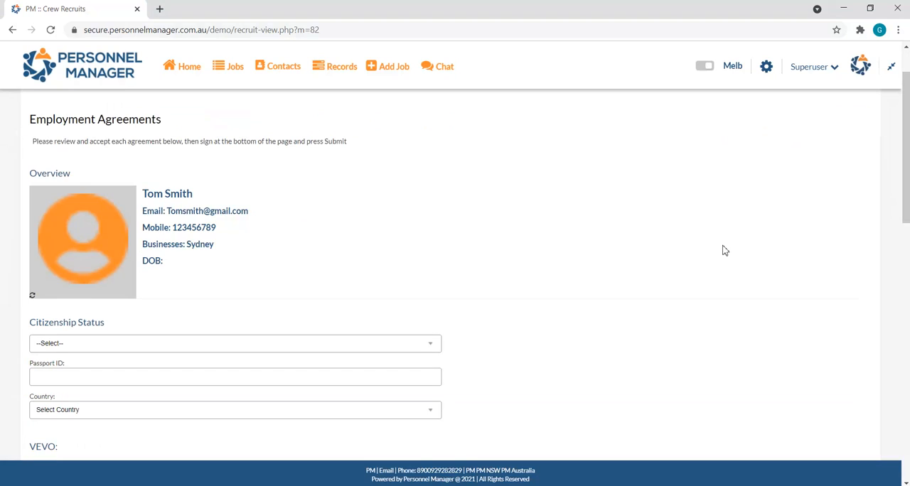
pyautogui.scroll(-5, 724, 247)
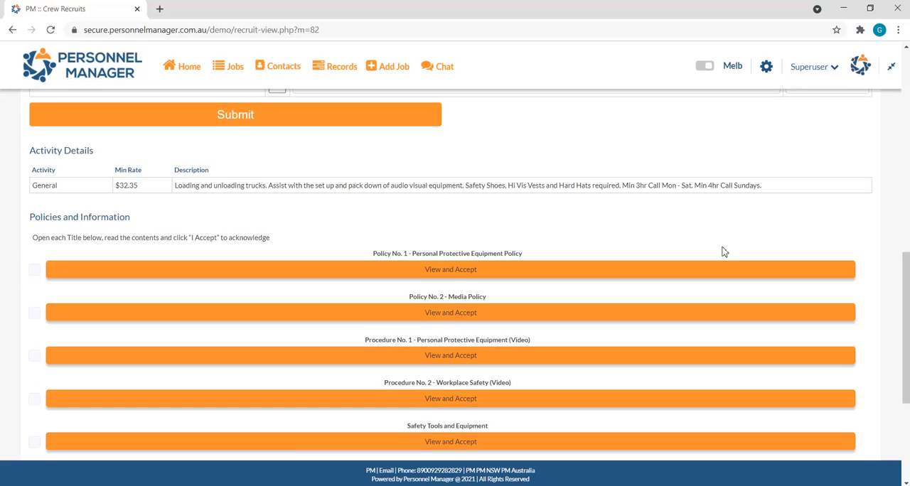